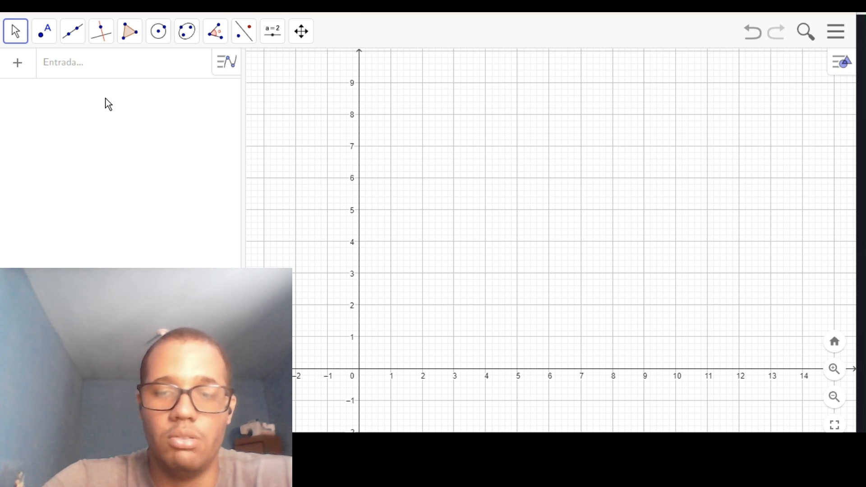
Define the linear function f(x) = ax + b, with sliders for the coefficients a and b
left_click(112, 66)
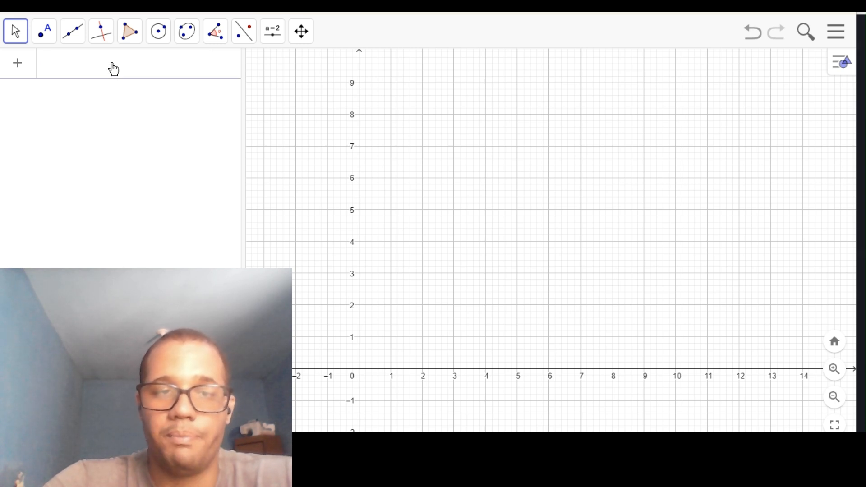
type("f(x")
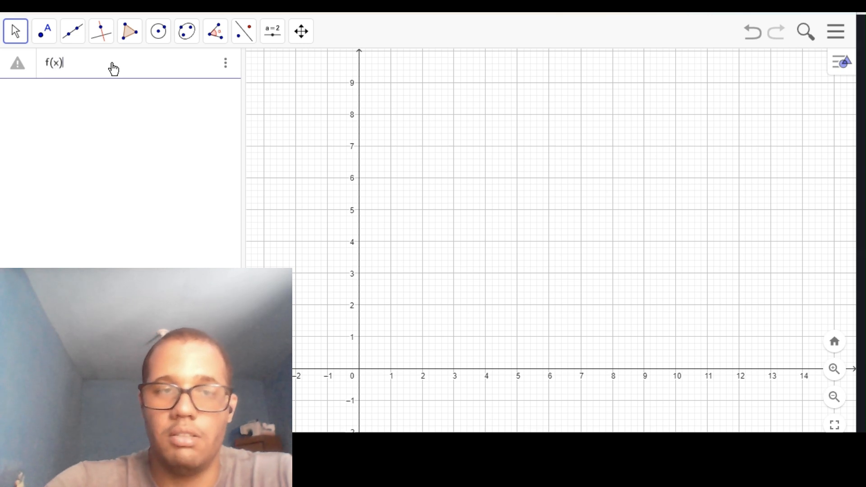
type(") = ax")
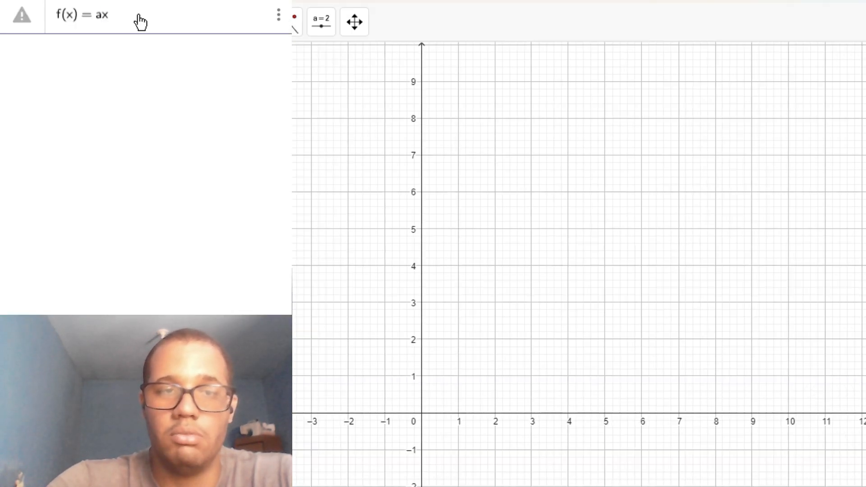
type(" + b")
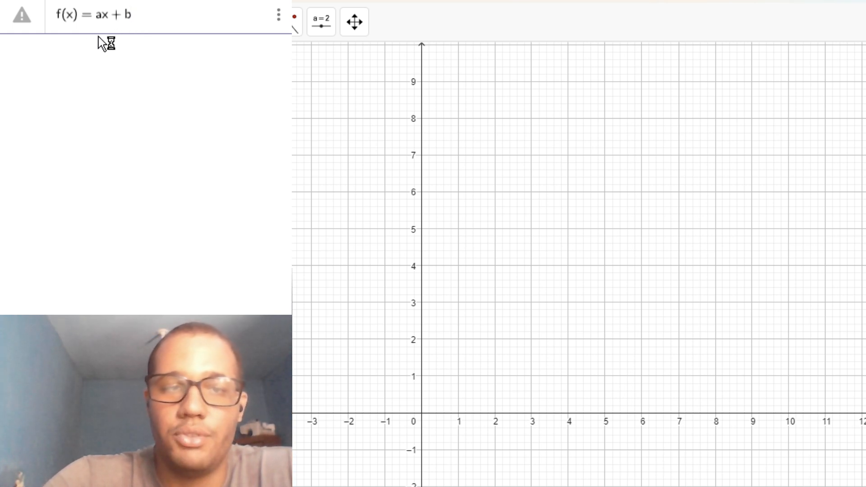
key("Return")
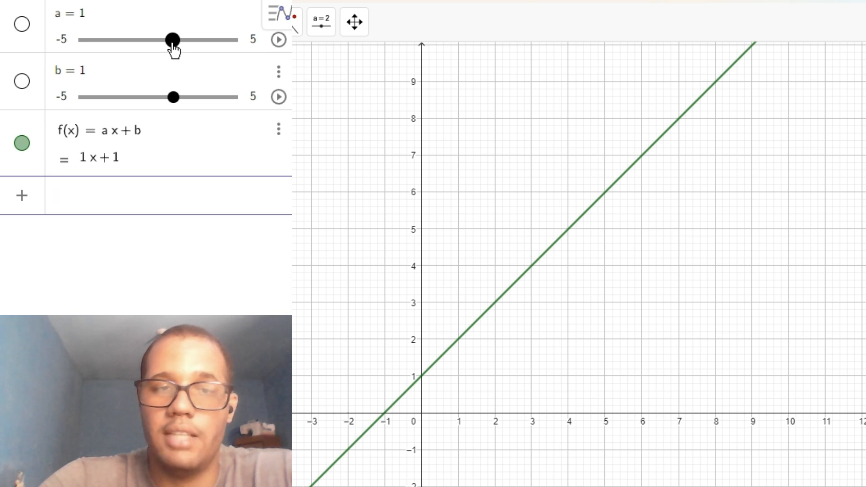
Vary the slope a through the values 2, 5, 1 and 0 to see how the line tilts
left_click_drag(173, 44, 188, 45)
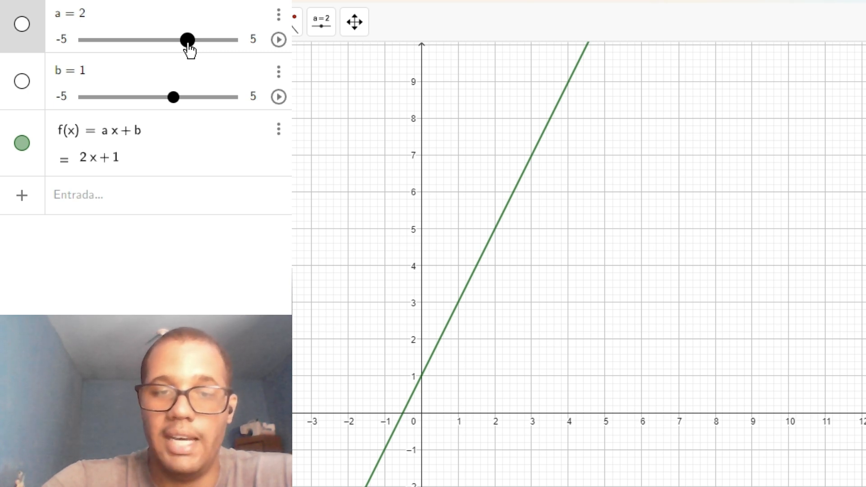
left_click_drag(187, 44, 237, 45)
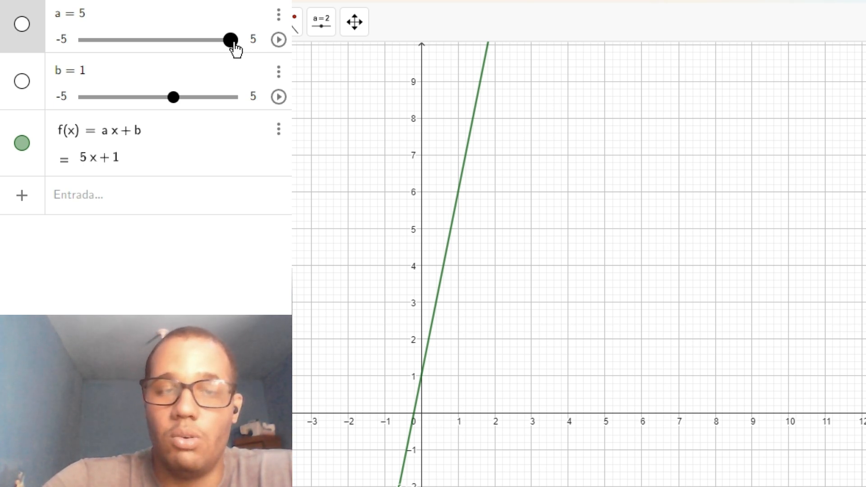
left_click_drag(234, 44, 174, 47)
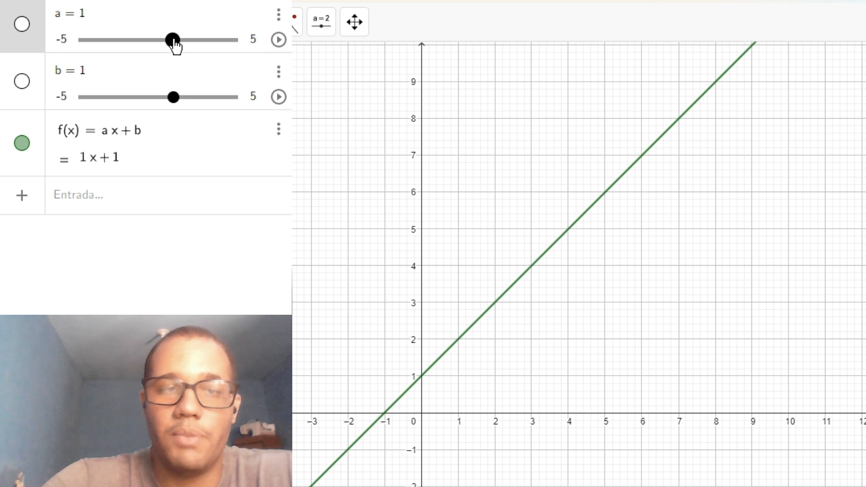
left_click_drag(174, 42, 159, 48)
left_click_drag(365, 286, 429, 174)
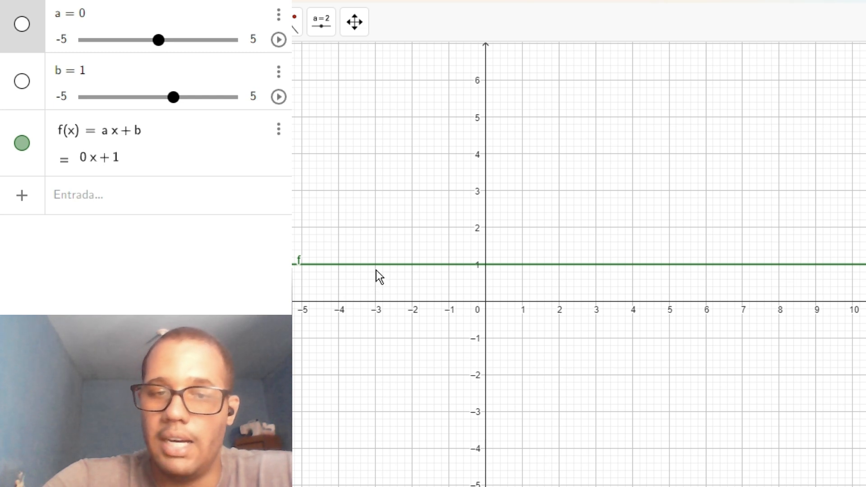
Change the colour of function f to red (Vermelho 255, 0, 0)
left_click(278, 130)
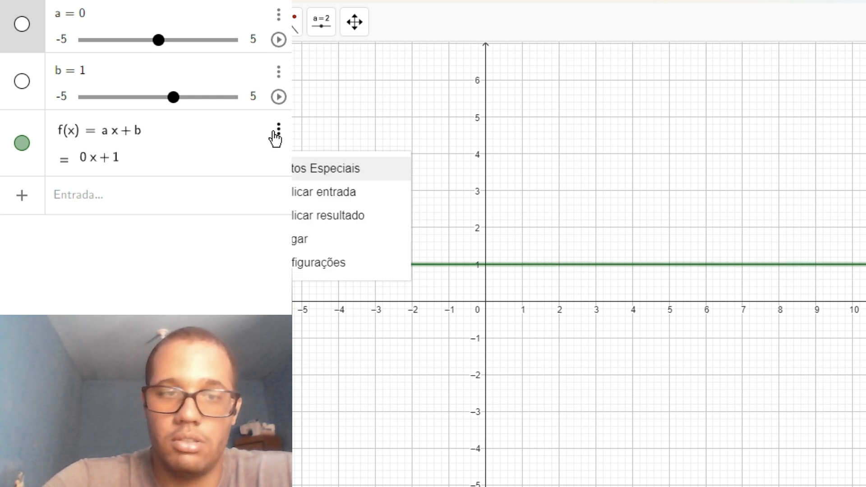
left_click(313, 270)
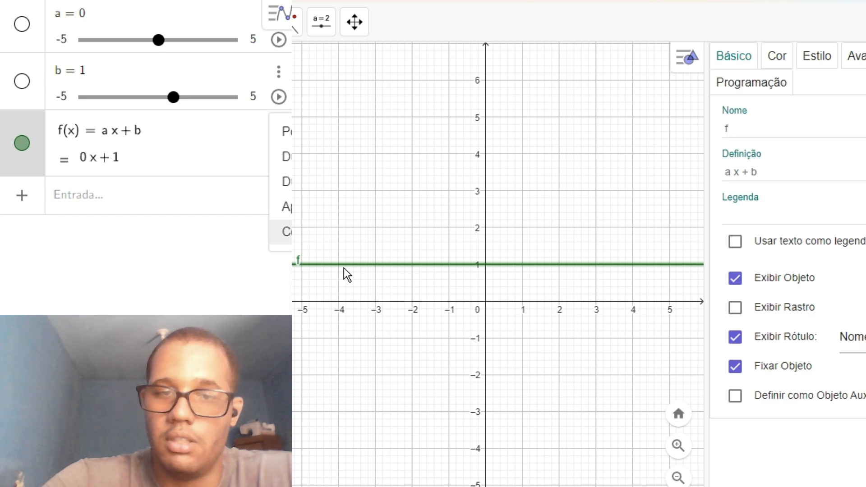
left_click(776, 58)
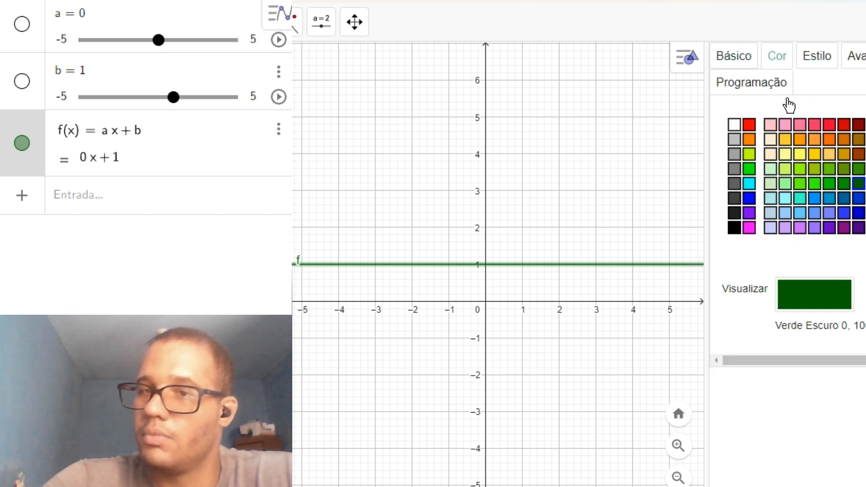
left_click(749, 127)
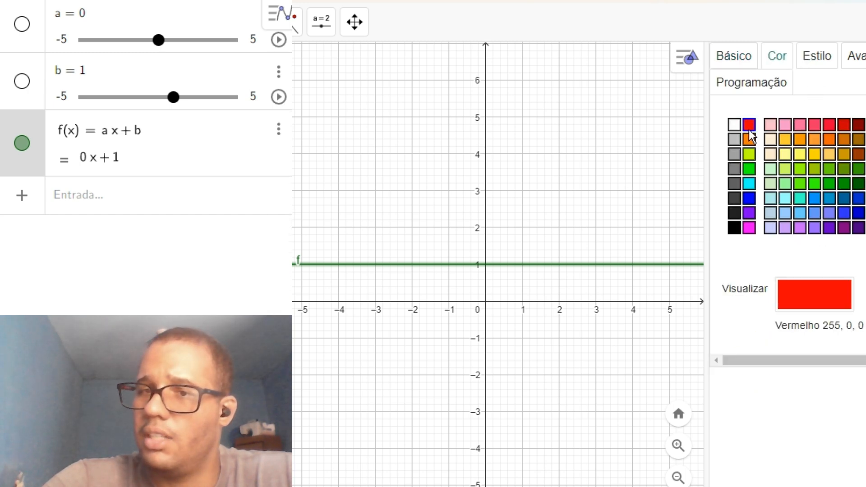
Give the line of f a solid style with a thickness of 13, and close its settings
left_click(814, 58)
left_click(774, 246)
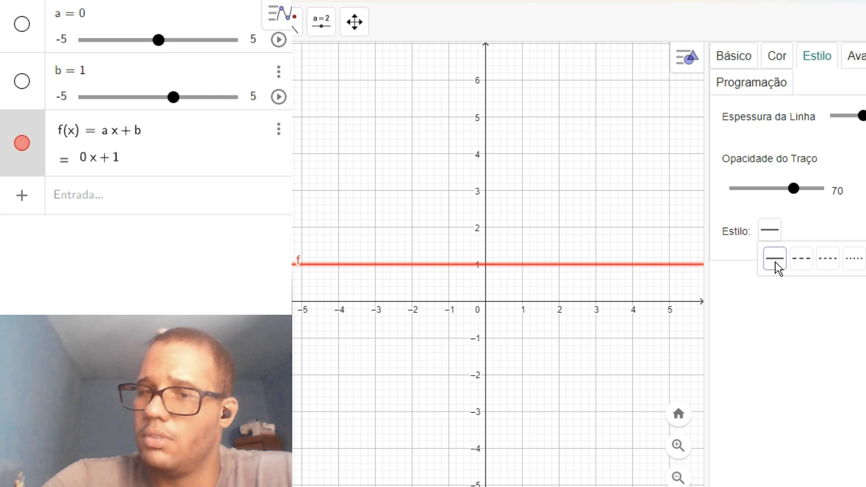
left_click(775, 262)
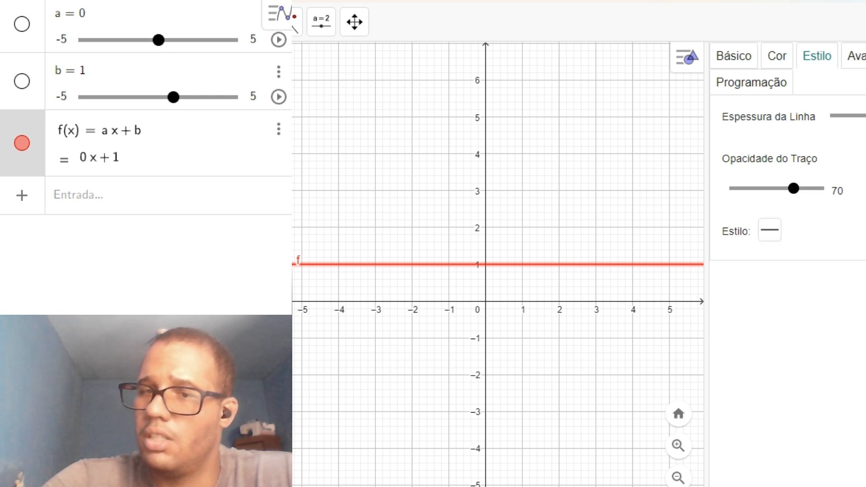
left_click_drag(862, 115, 865, 117)
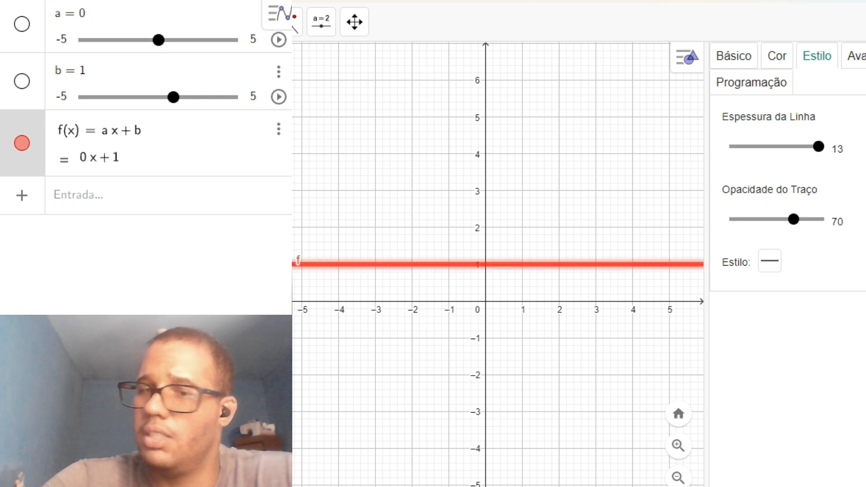
left_click(865, 55)
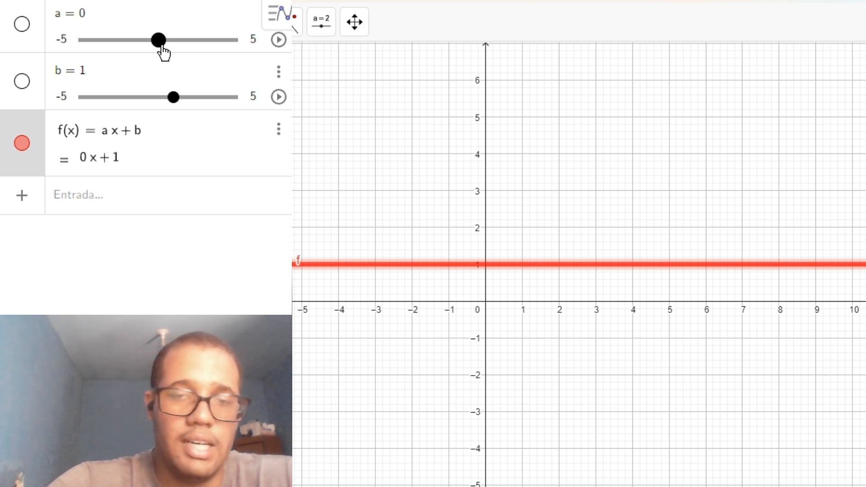
Set the slope a to the negative value -0.2, and afterwards to the positive value 3
left_click_drag(161, 46, 155, 45)
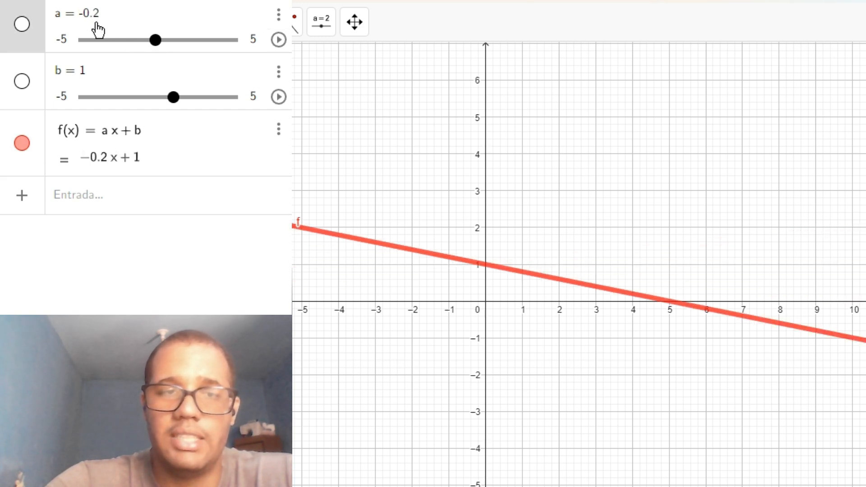
left_click_drag(155, 40, 204, 50)
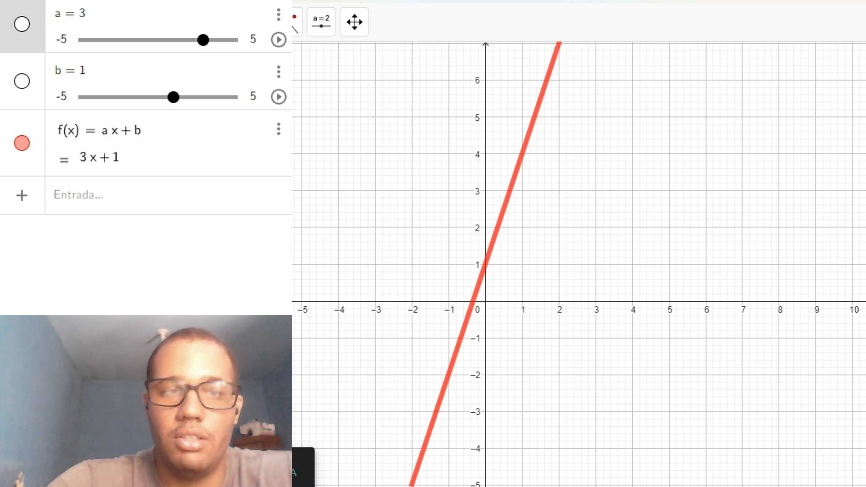
Mark the intersection of line f with the y-axis and place the point's label clear of the line, to its right
left_click(280, 18)
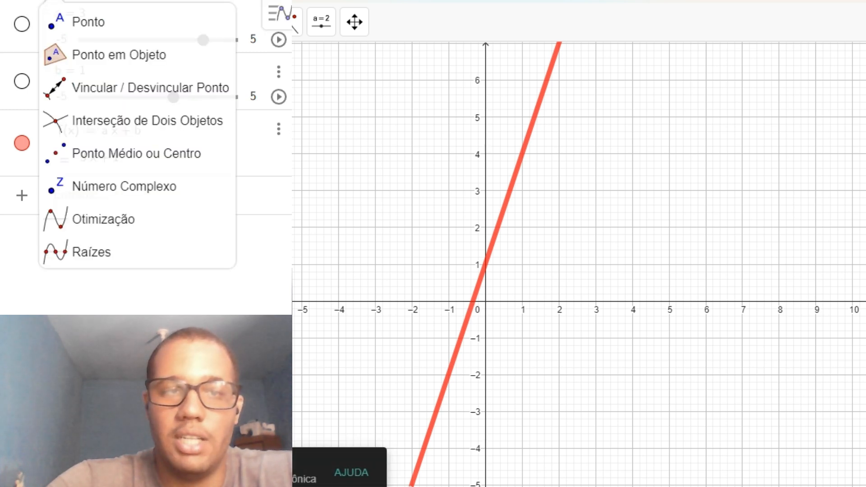
left_click(112, 131)
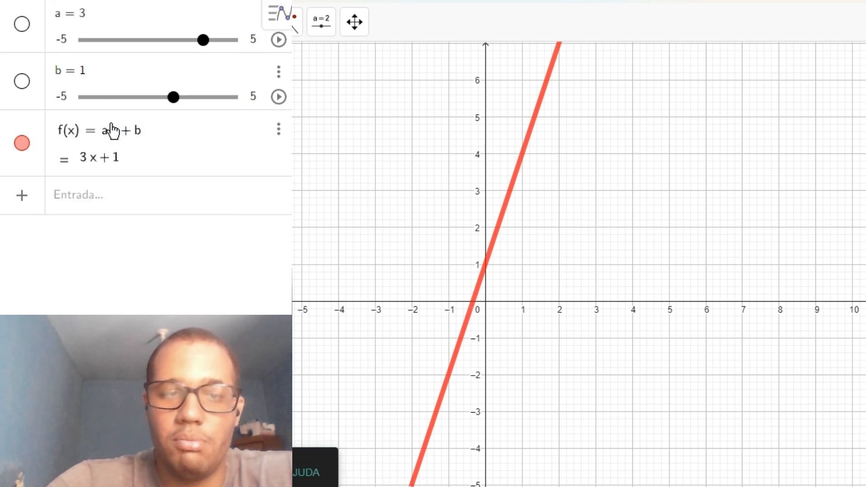
left_click(506, 213)
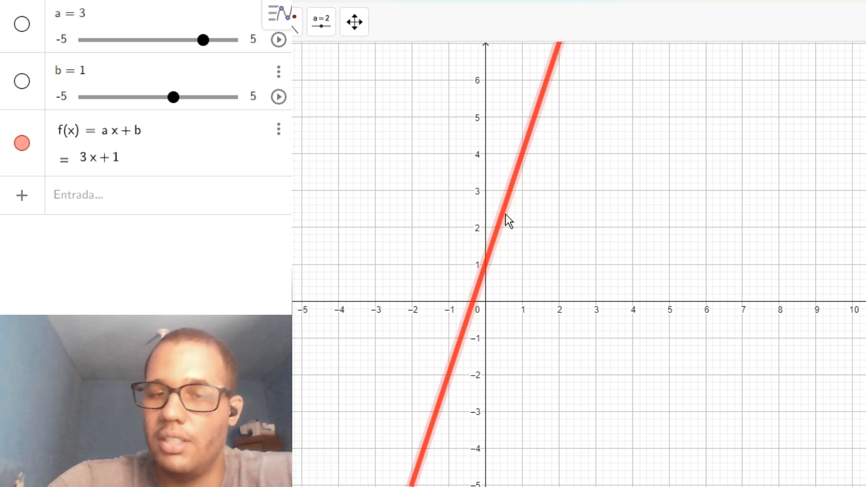
left_click(485, 195)
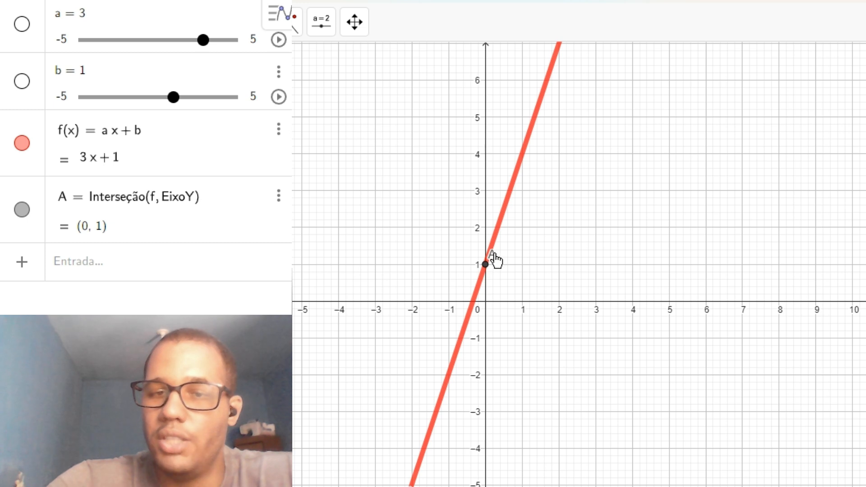
left_click_drag(496, 260, 519, 266)
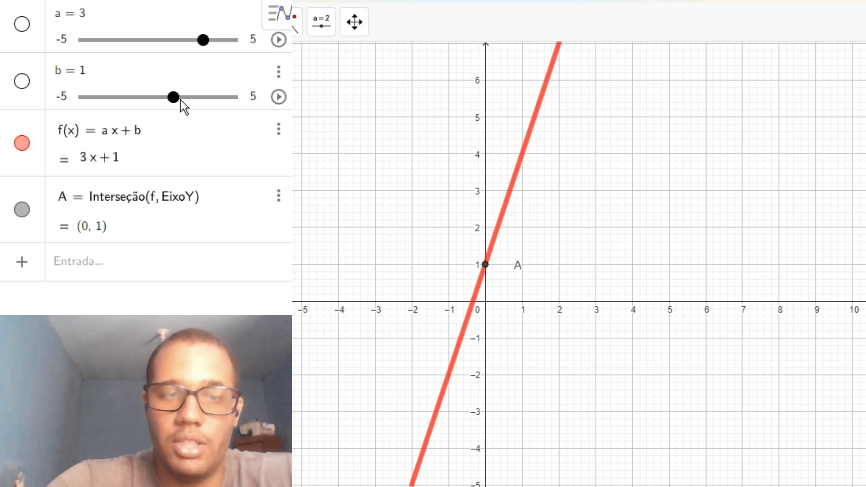
Set a to -0.8, animate it and stop at 0.59; animate b and stop at 1.87
left_click_drag(203, 41, 147, 43)
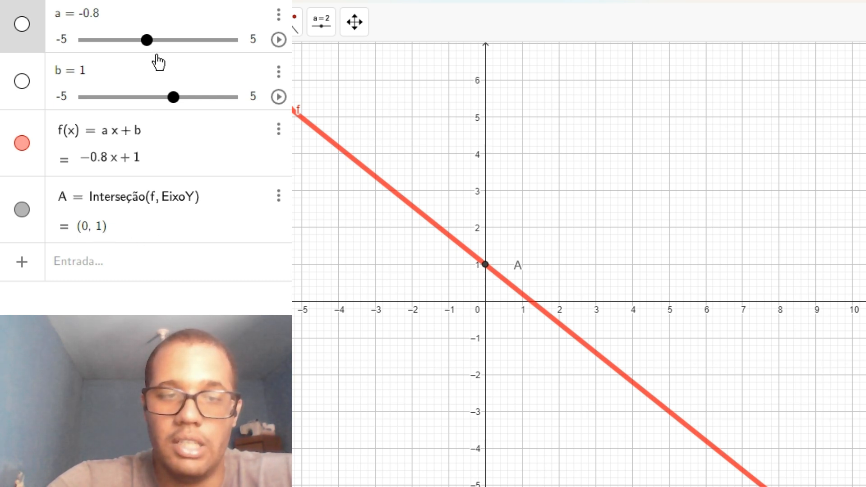
left_click(278, 40)
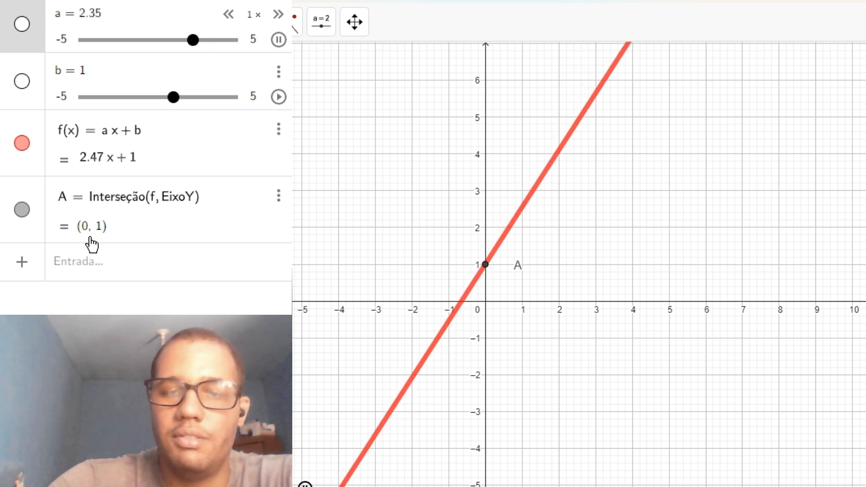
key("space")
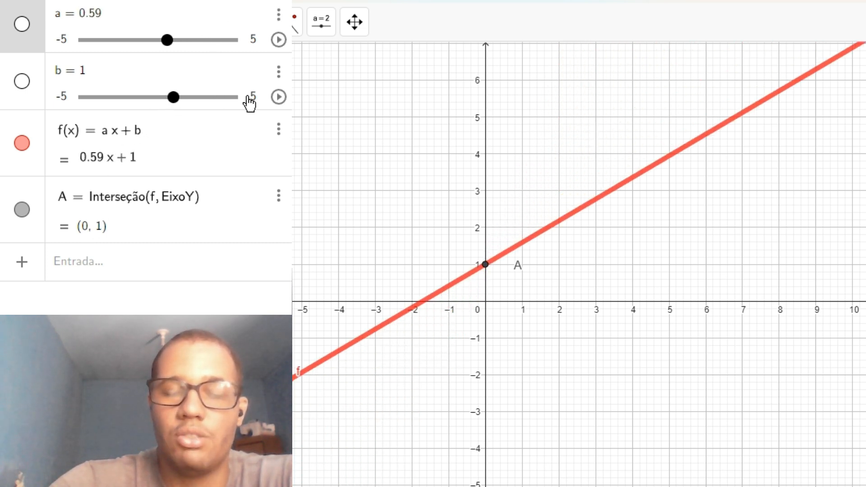
left_click(279, 96)
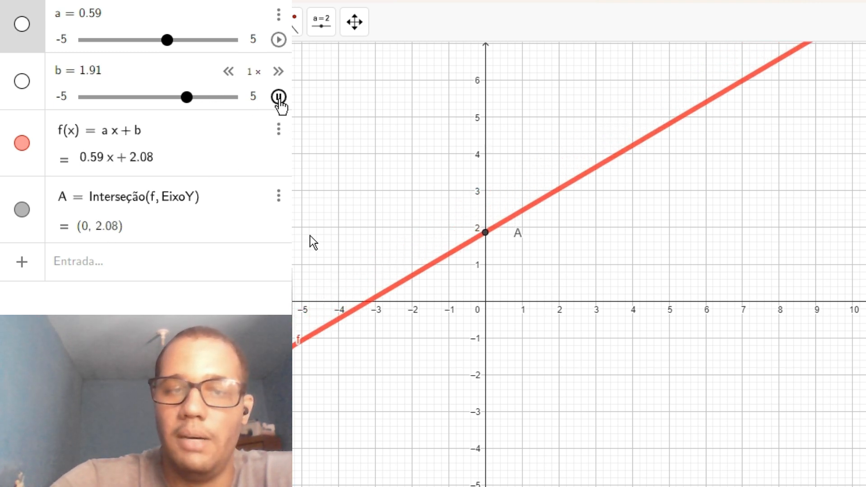
left_click(279, 97)
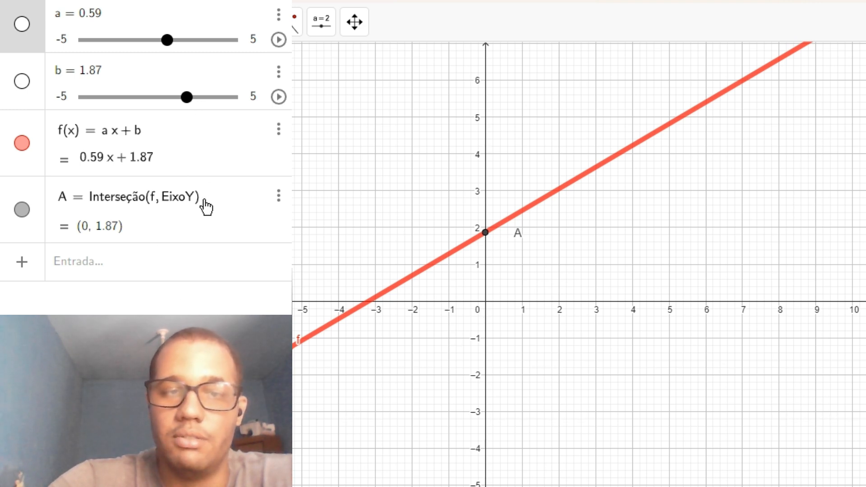
Mark the intersection of line f with the x-axis and place the point's label below the axis
left_click(64, 1)
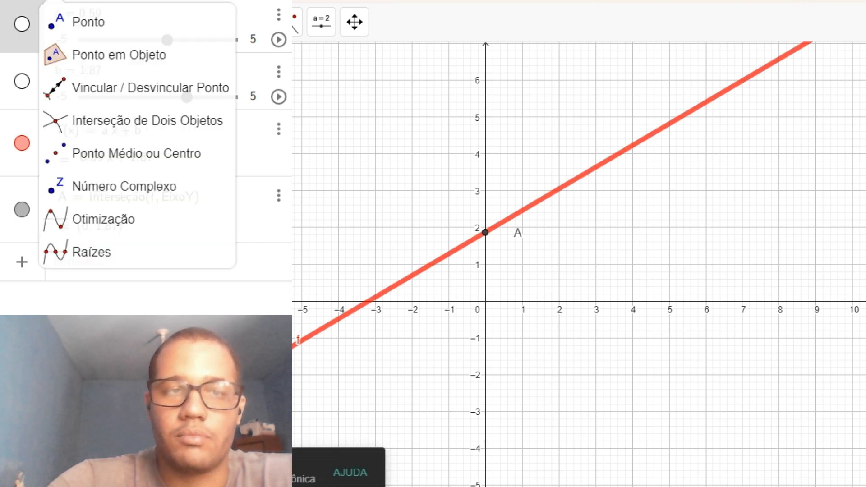
left_click(101, 131)
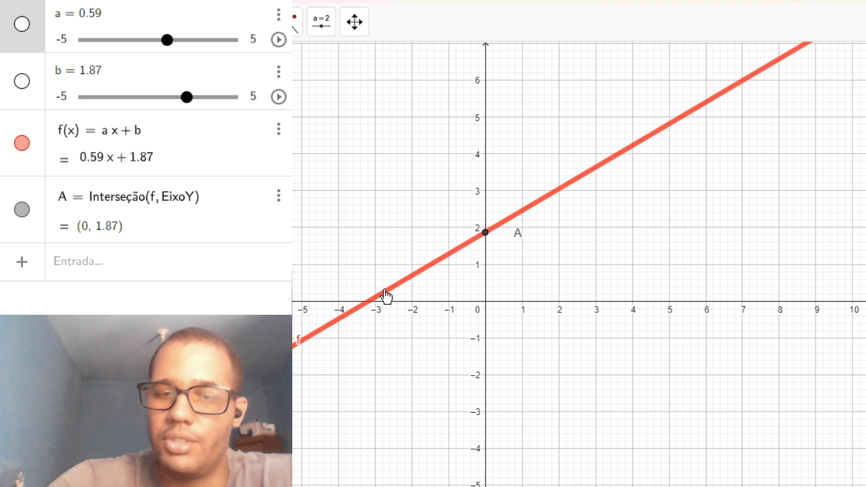
left_click(385, 291)
left_click(372, 302)
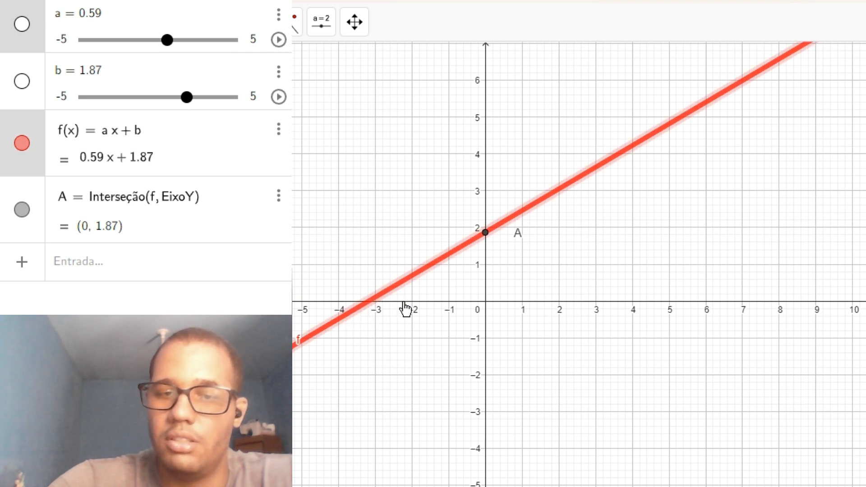
left_click(374, 302)
left_click_drag(380, 298, 369, 346)
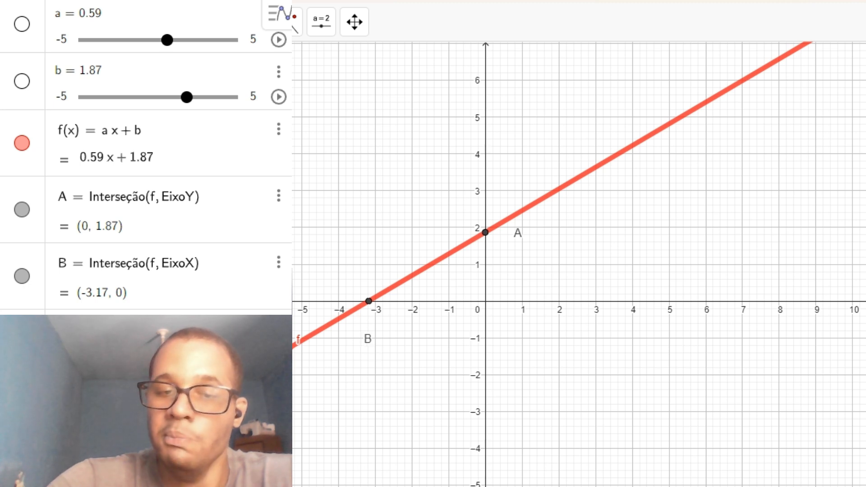
Set the slope a to -0.7 and vary b to 0 and 2.1, shifting both axis intersections
left_click_drag(170, 39, 150, 41)
left_click_drag(187, 97, 158, 96)
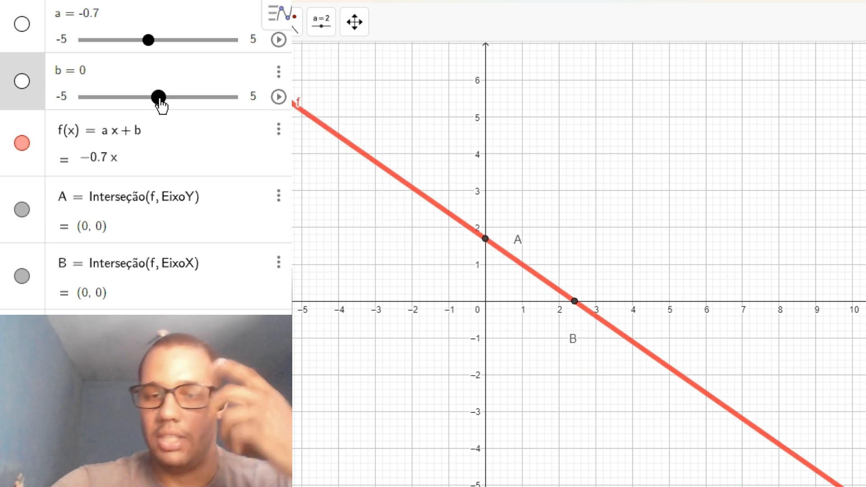
left_click_drag(160, 100, 189, 100)
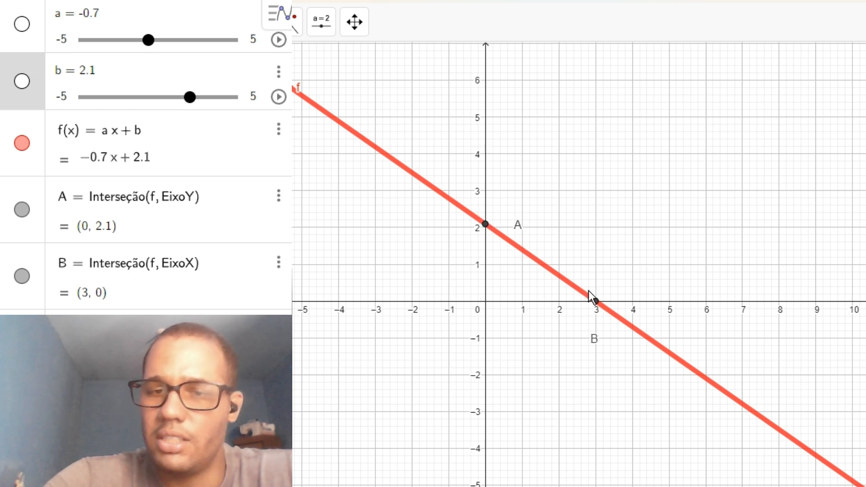
Reposition label A above and right of its point, and label B below and left of its point
left_click_drag(517, 225, 508, 211)
left_click_drag(596, 342, 573, 334)
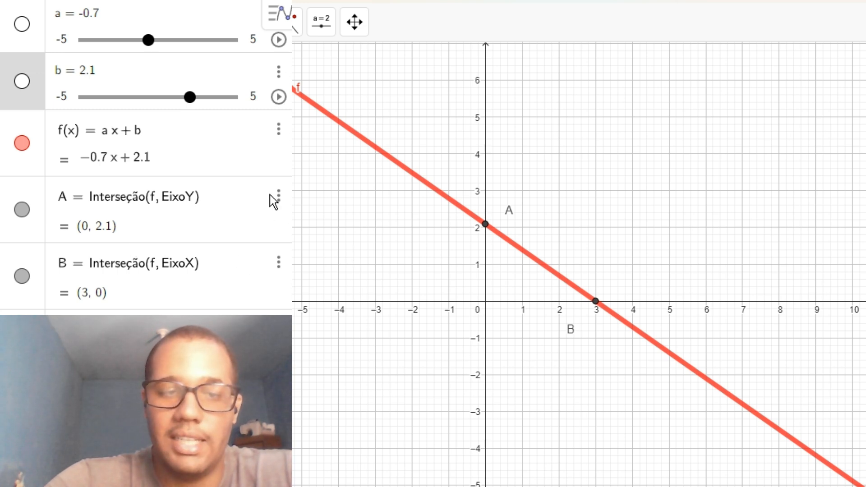
Compare coefficient pairs by setting b to 2 with a at -1, followed by a at 1.7 with b at -3.3
left_click_drag(191, 104, 188, 103)
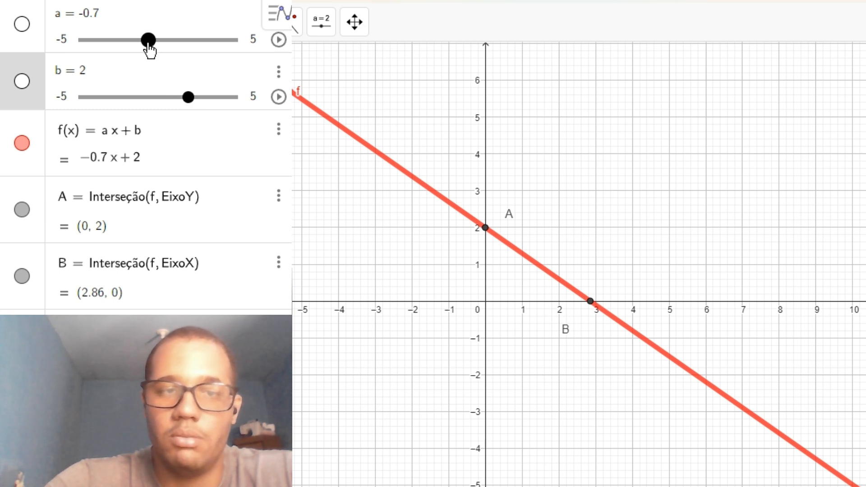
left_click_drag(148, 44, 144, 44)
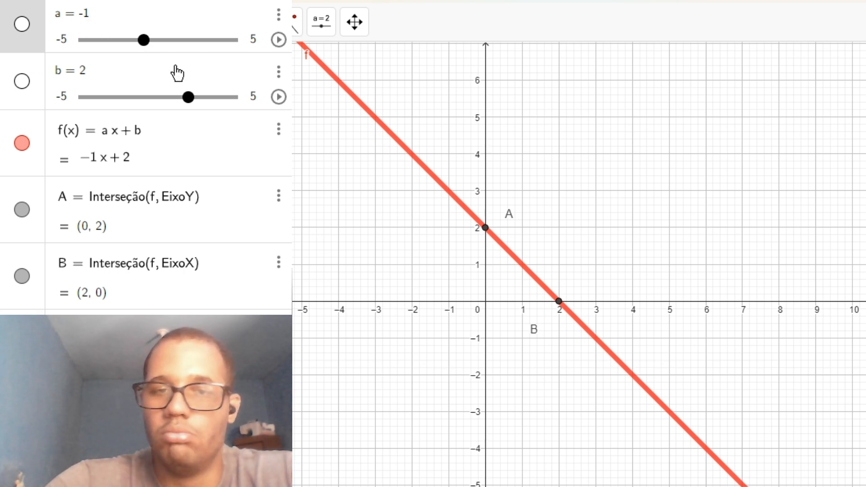
left_click_drag(145, 41, 185, 45)
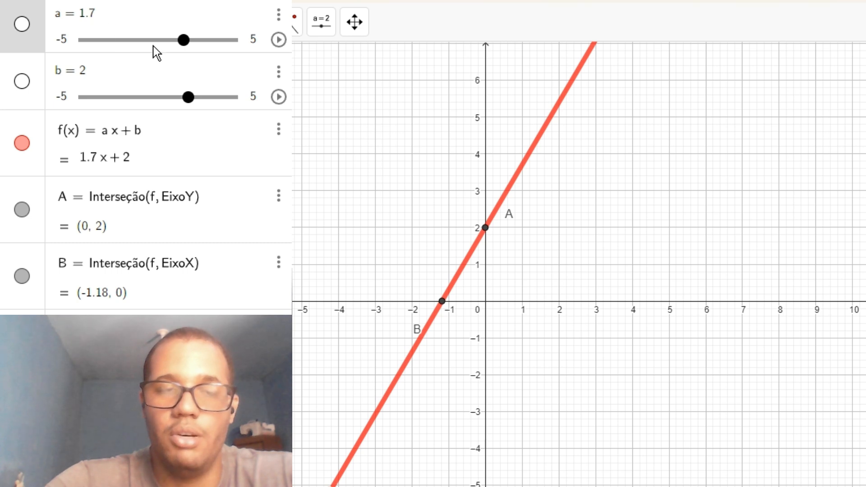
left_click_drag(188, 97, 109, 104)
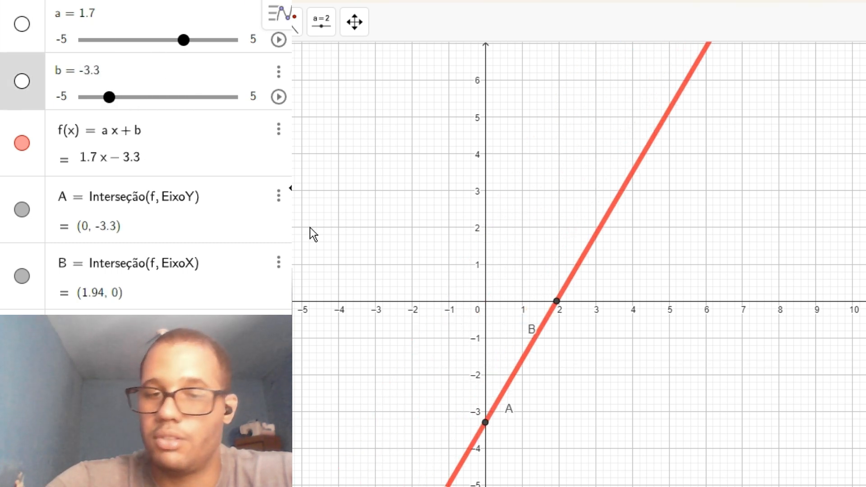